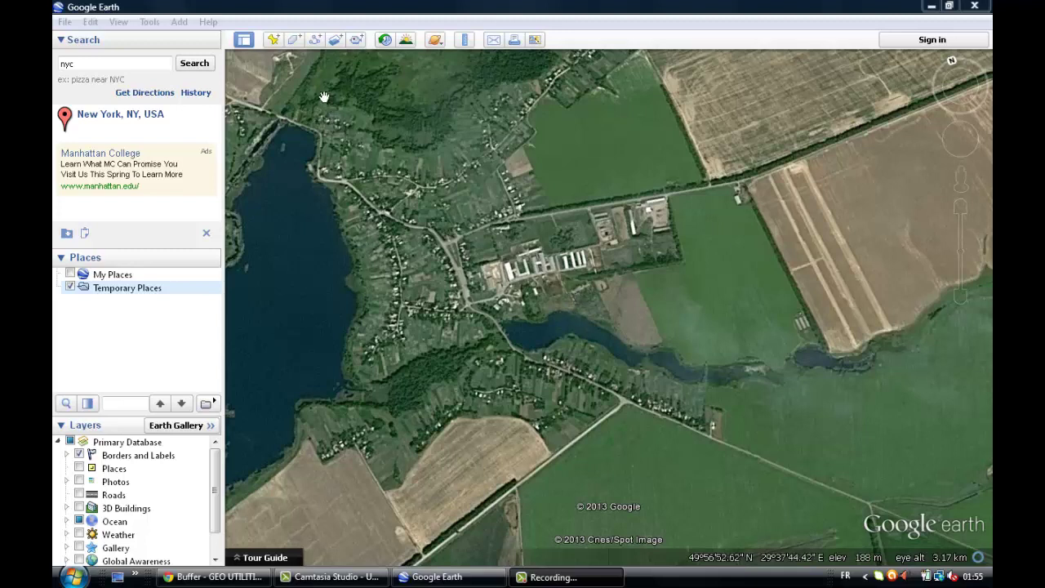
Open the New Polygon dialog with the Add Polygon toolbar button
left_click(295, 40)
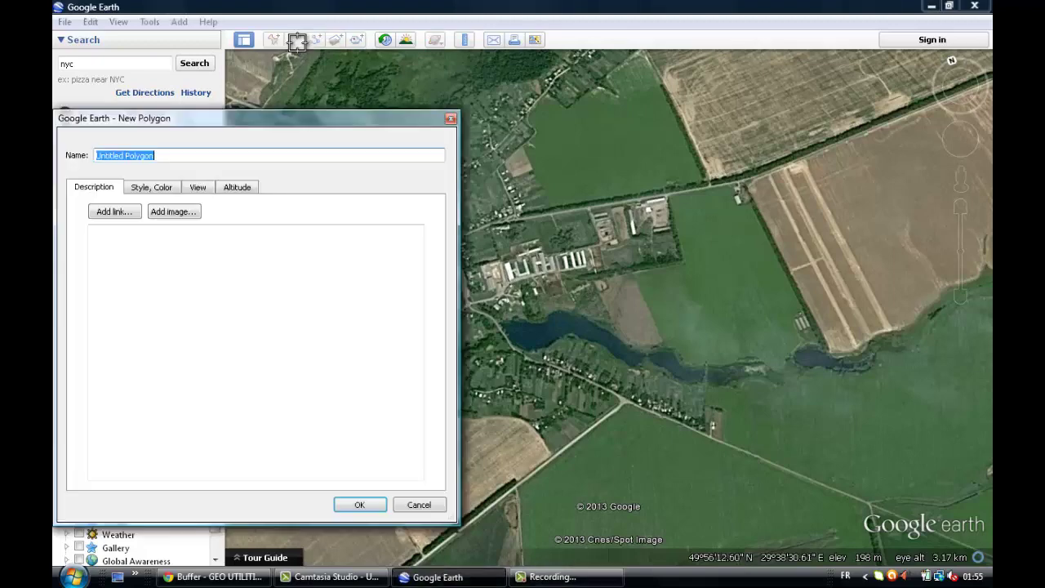
Name the polygon 'Polygon', trace four corners around the farm compound, and give it a thick black outline
left_click_drag(266, 120, 290, 74)
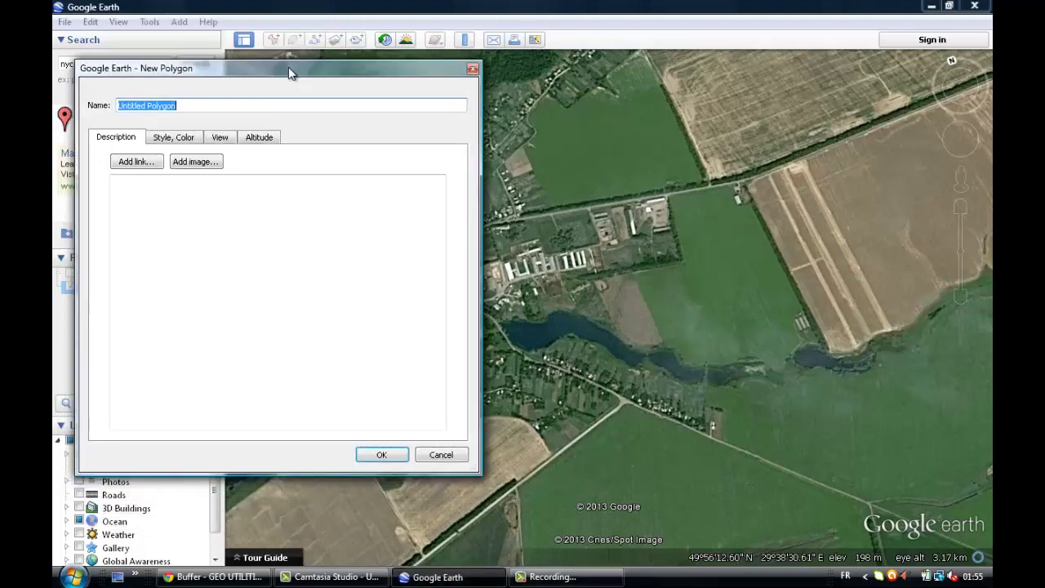
type("Pol")
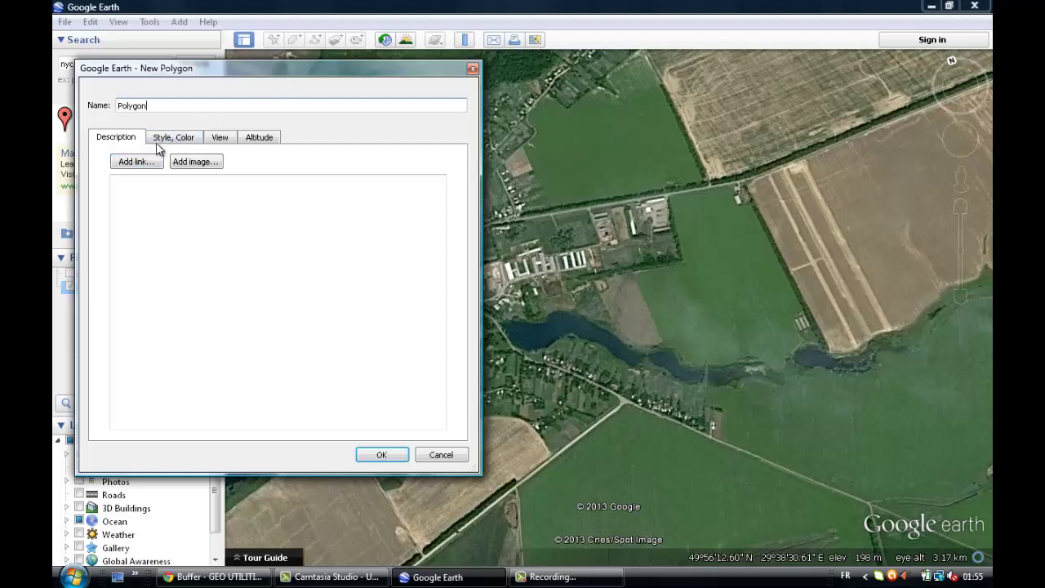
left_click(495, 220)
left_click(666, 199)
left_click(678, 260)
left_click(507, 280)
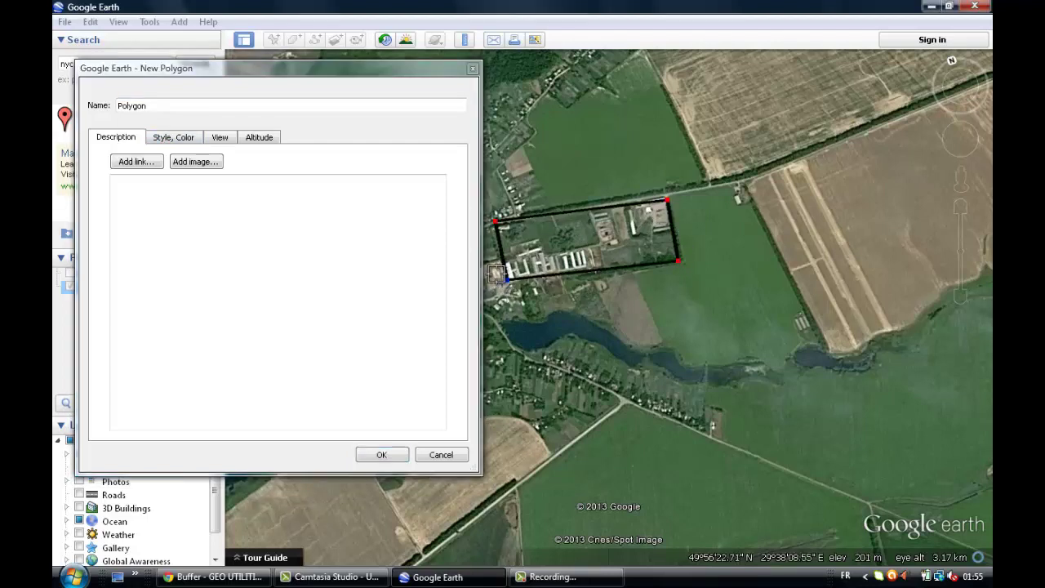
left_click(175, 140)
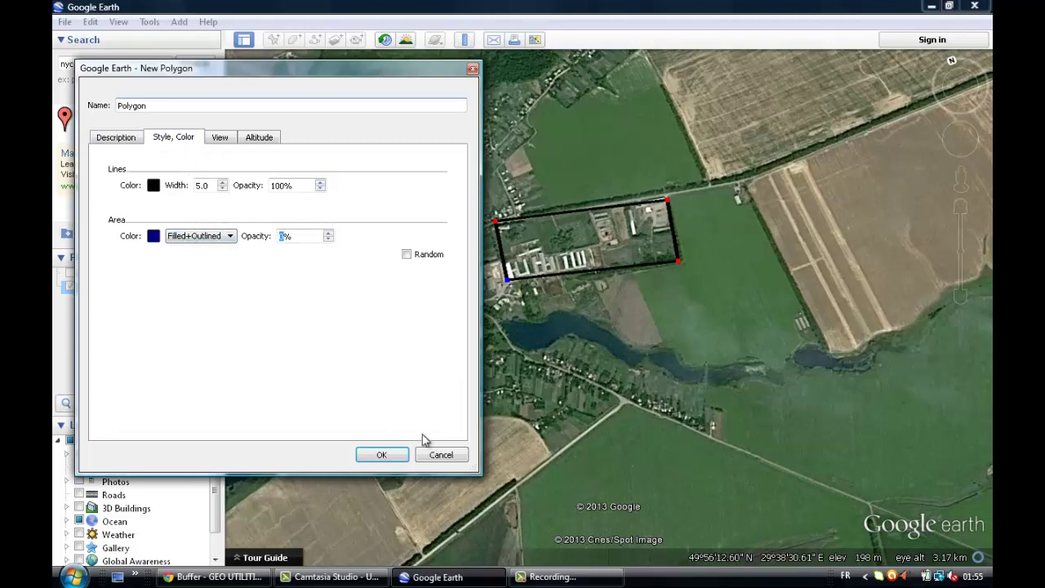
left_click(382, 457)
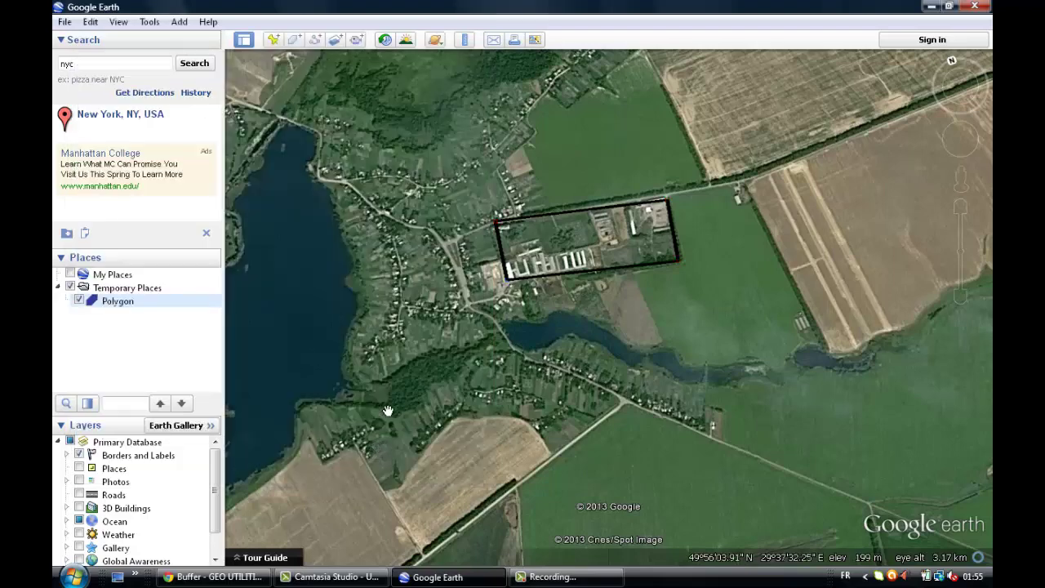
Save the Polygon place as a KML file named Polygon on the desktop (Bureau)
left_click(64, 23)
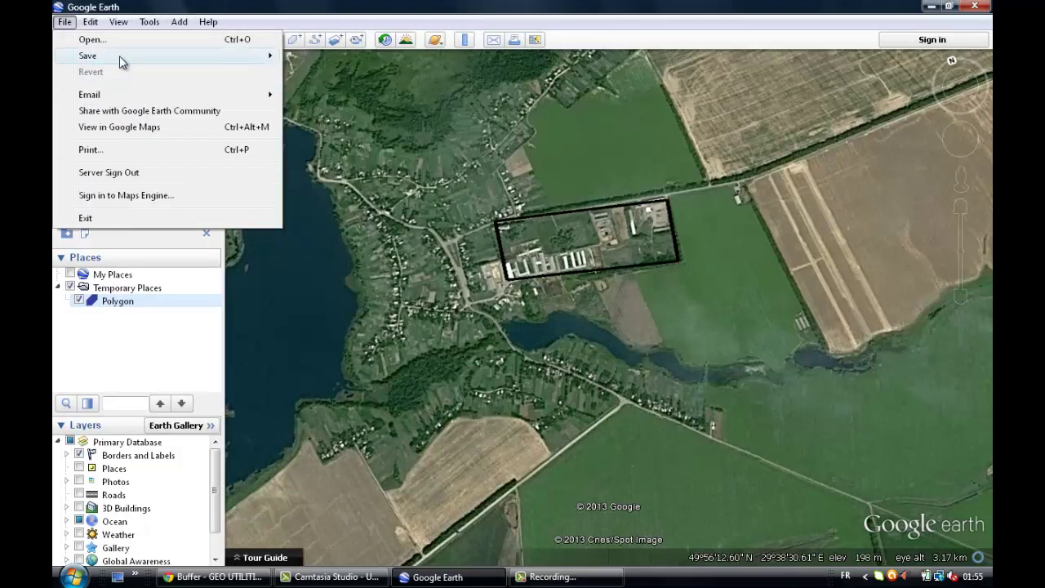
mouse_move(123, 58)
left_click(334, 74)
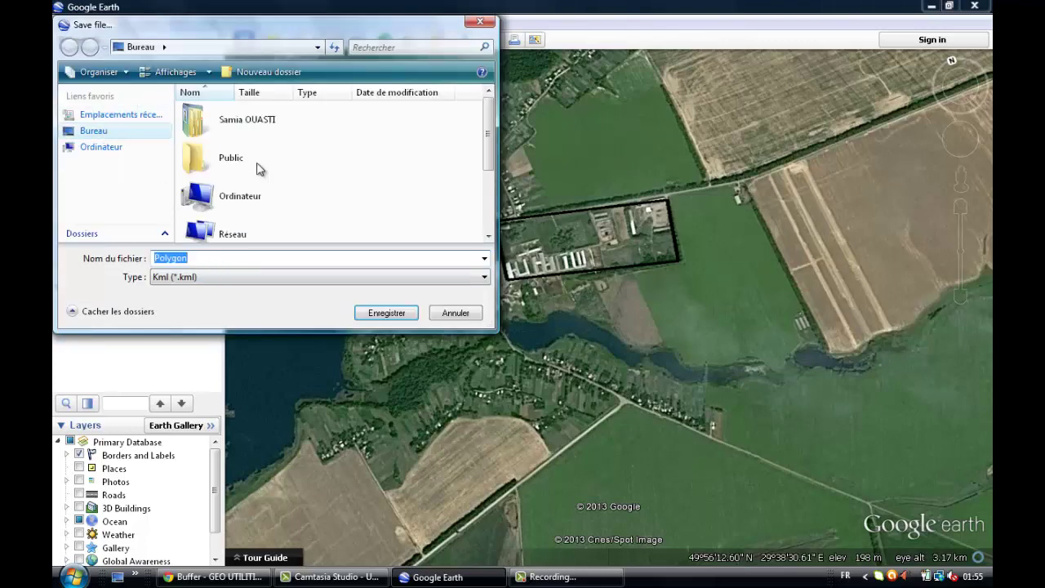
left_click(384, 313)
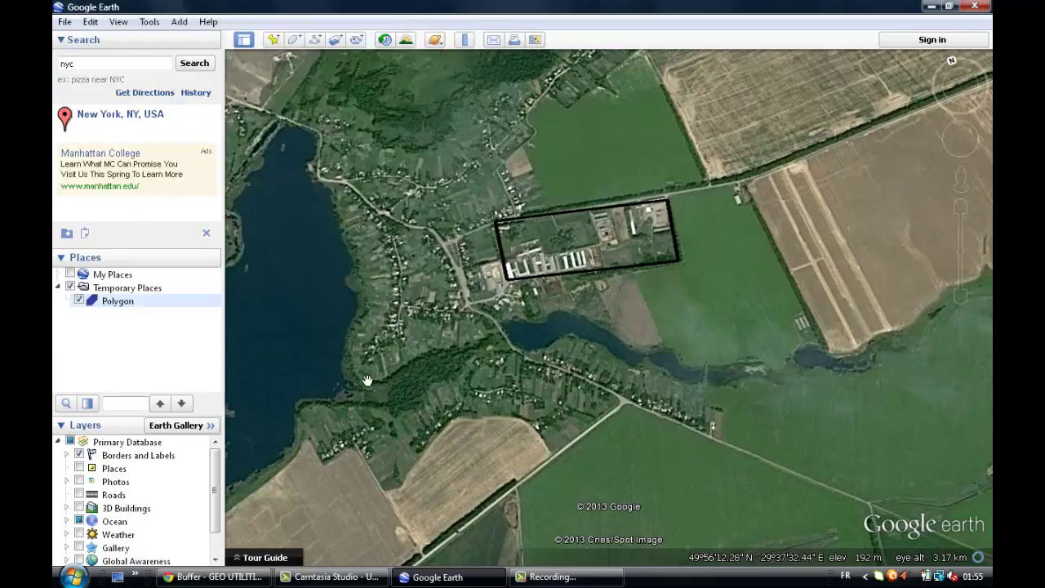
left_click(245, 580)
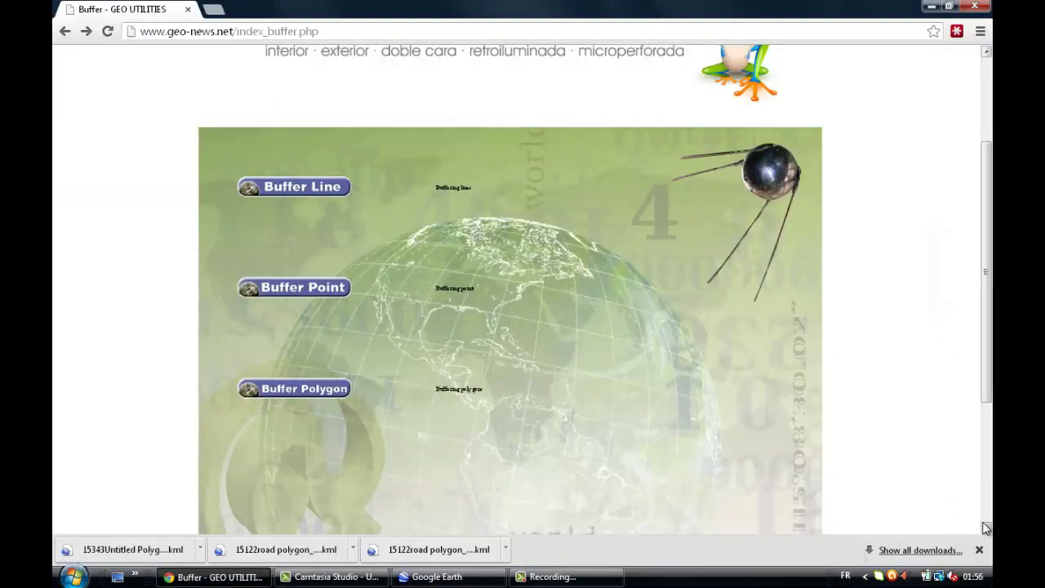
Load Polygon.kml into the geo-news.net Buffer Polygon tool
left_click(979, 549)
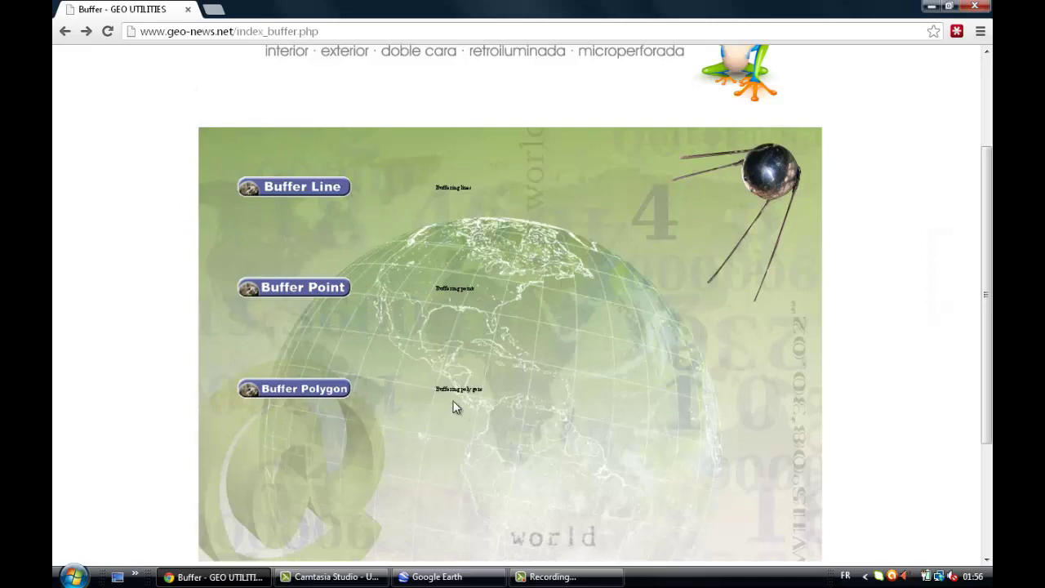
left_click(327, 390)
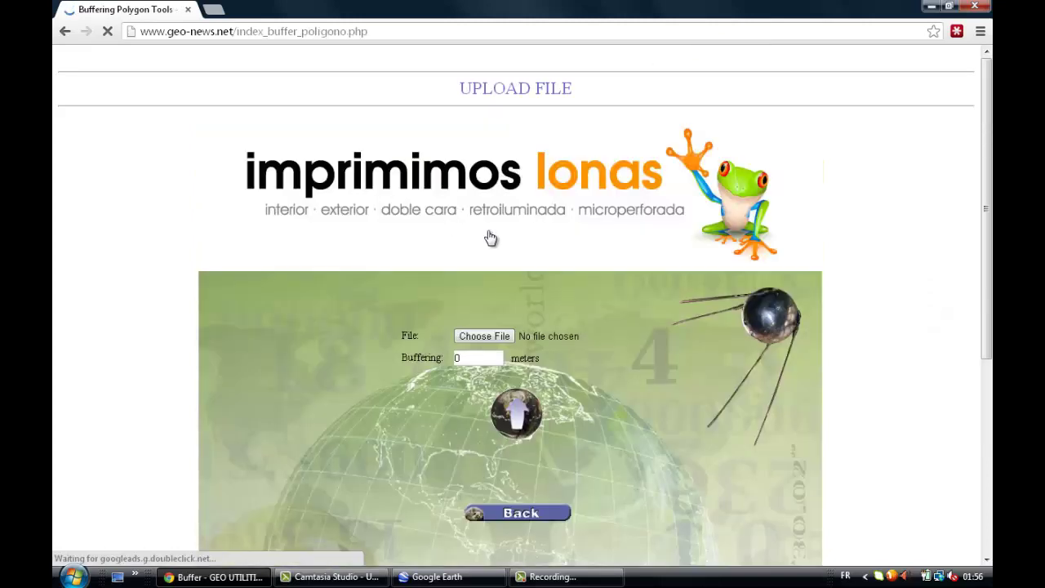
left_click(510, 339)
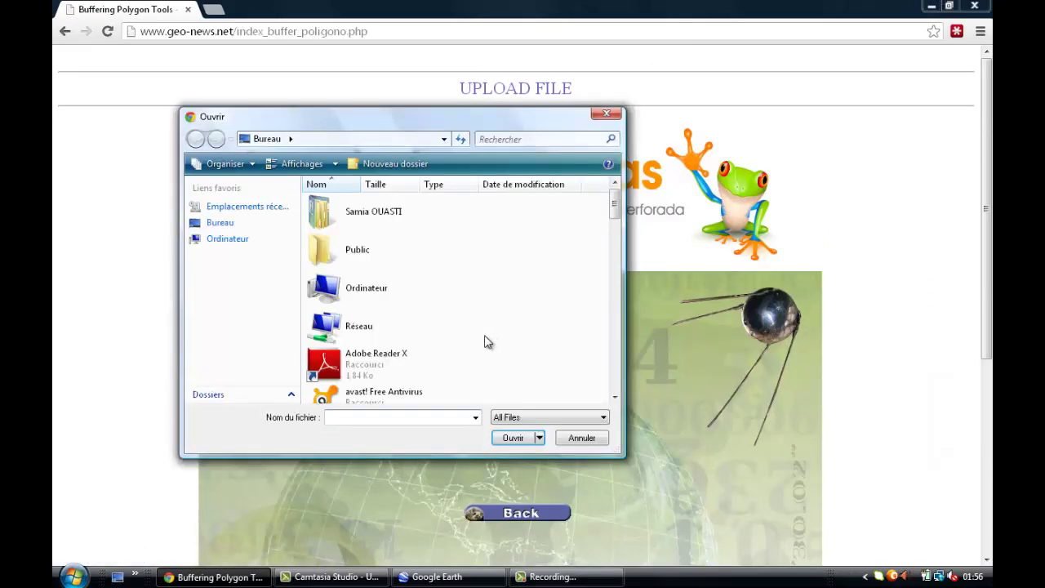
left_click_drag(618, 218, 620, 402)
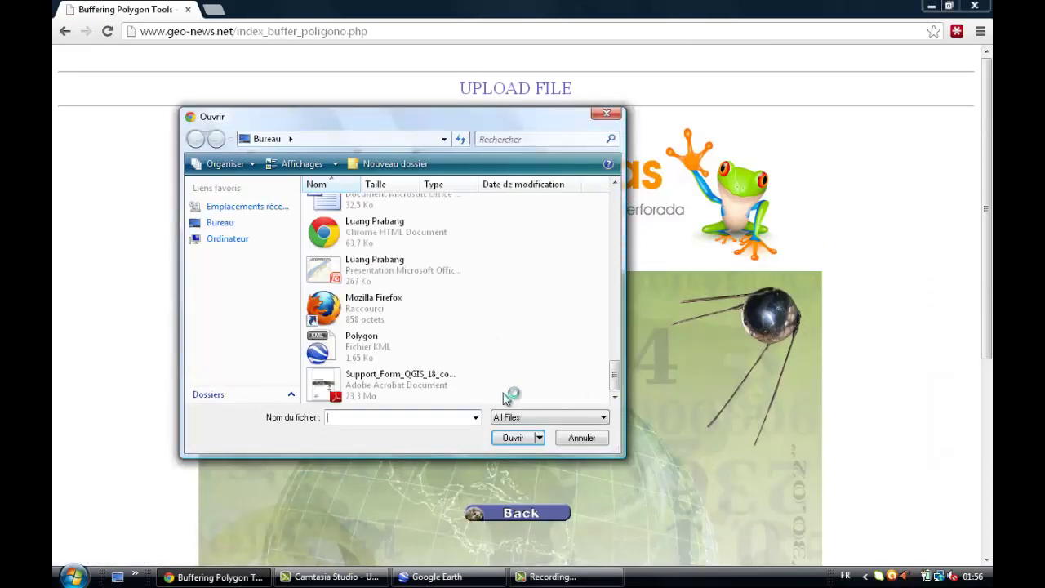
left_click(364, 342)
left_click(515, 438)
Buffer it by 100 meters, download the resulting 15625Polygon.kml, and show it in its folder
left_click(458, 357)
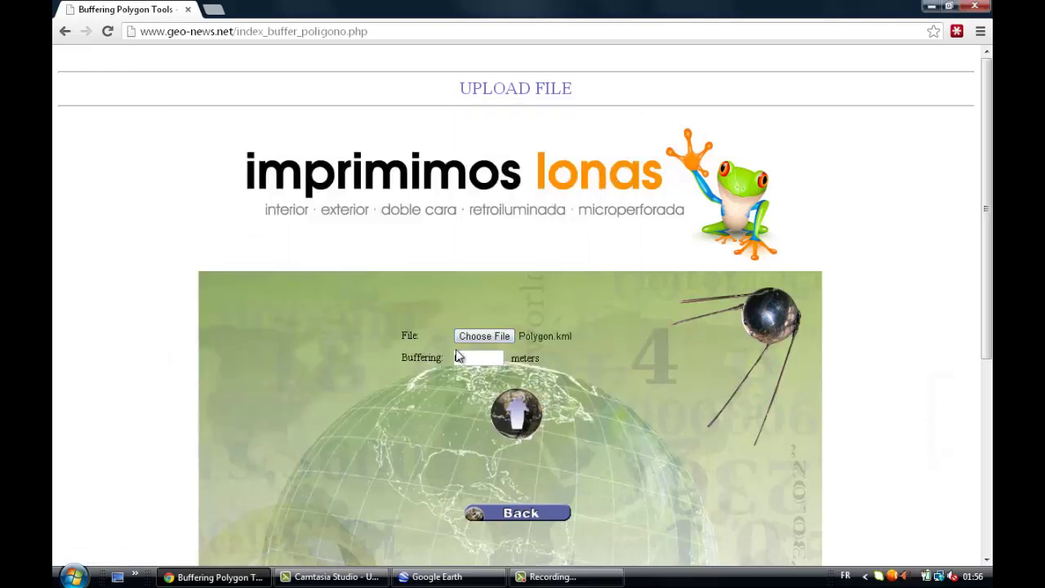
type("1")
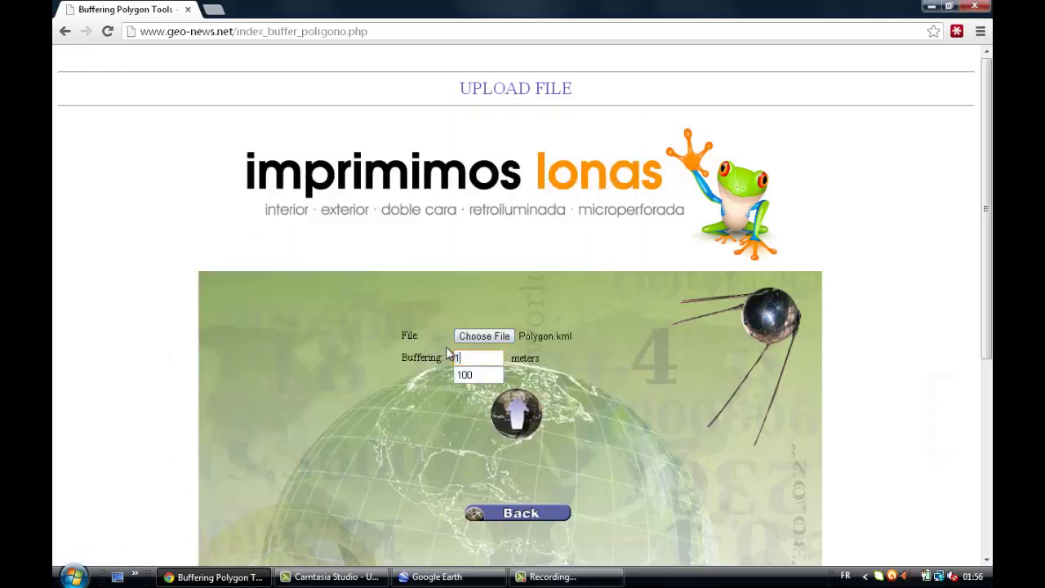
type("00")
left_click(464, 374)
left_click(518, 412)
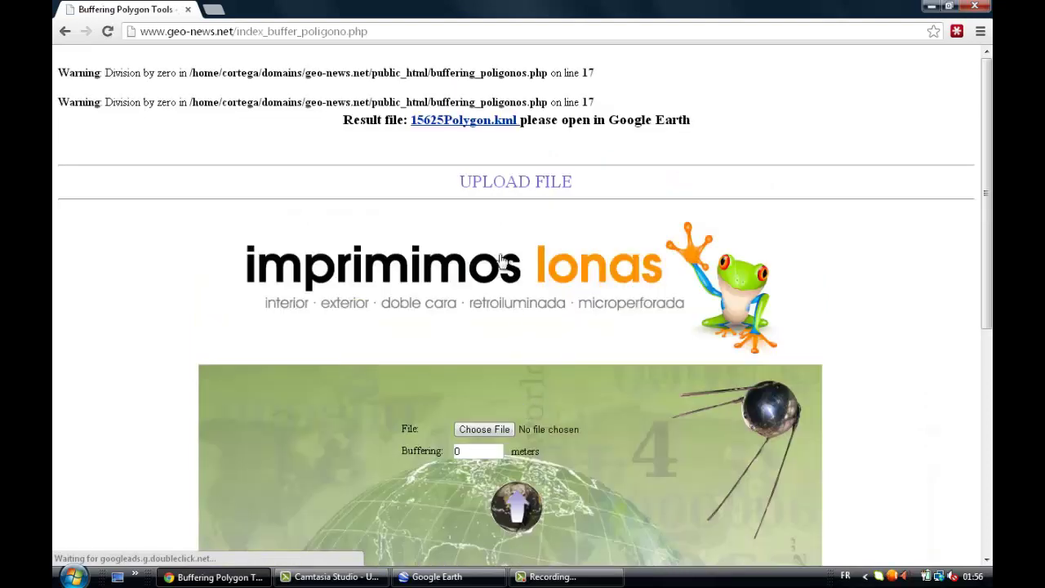
left_click(464, 121)
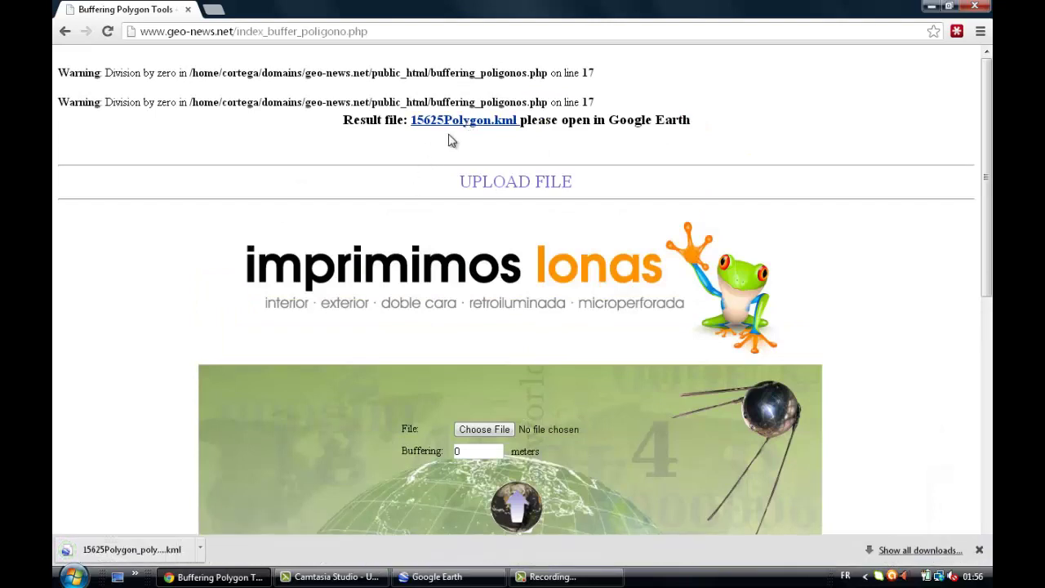
left_click(199, 549)
left_click(244, 503)
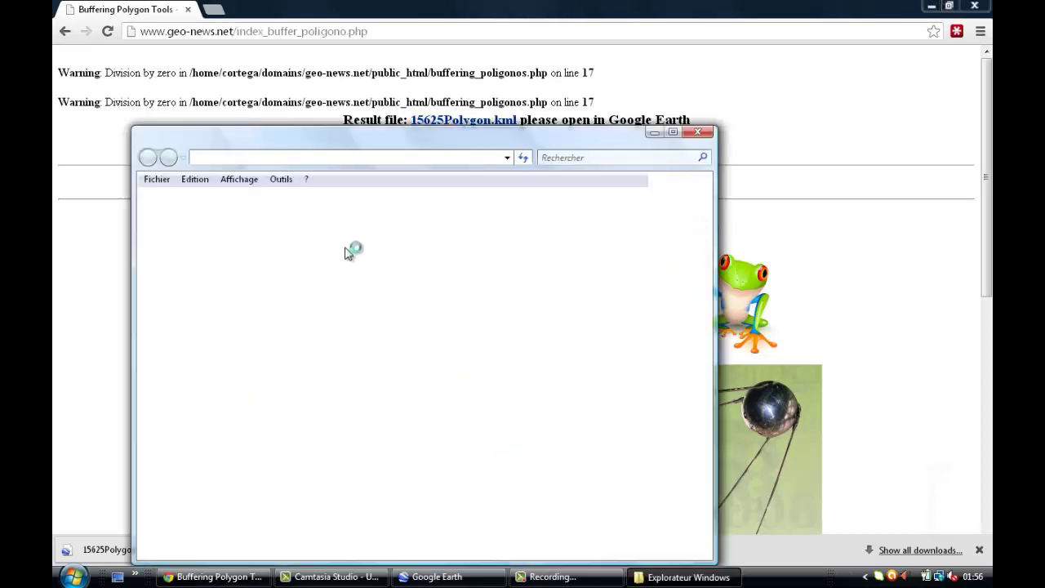
Rename the downloaded KML to 'Polygon Buffer Zone', move it to the desktop, and close Explorer
right_click(327, 236)
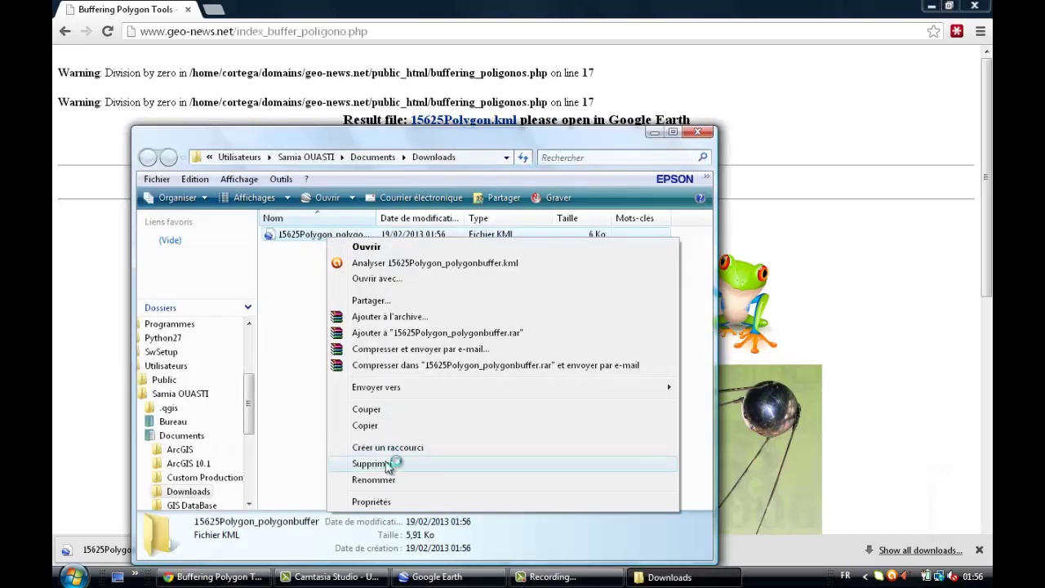
left_click(396, 479)
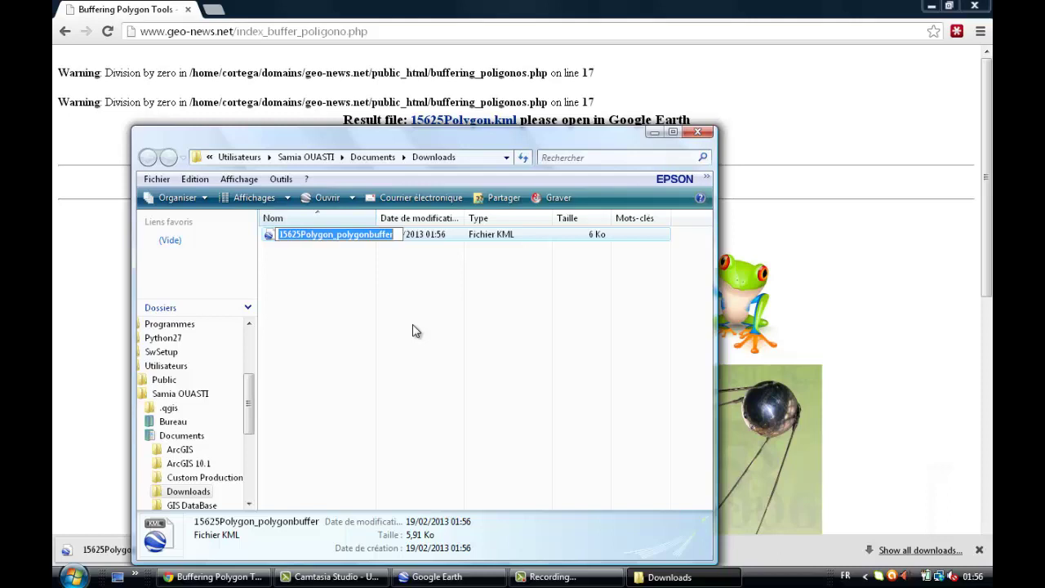
type("Ro")
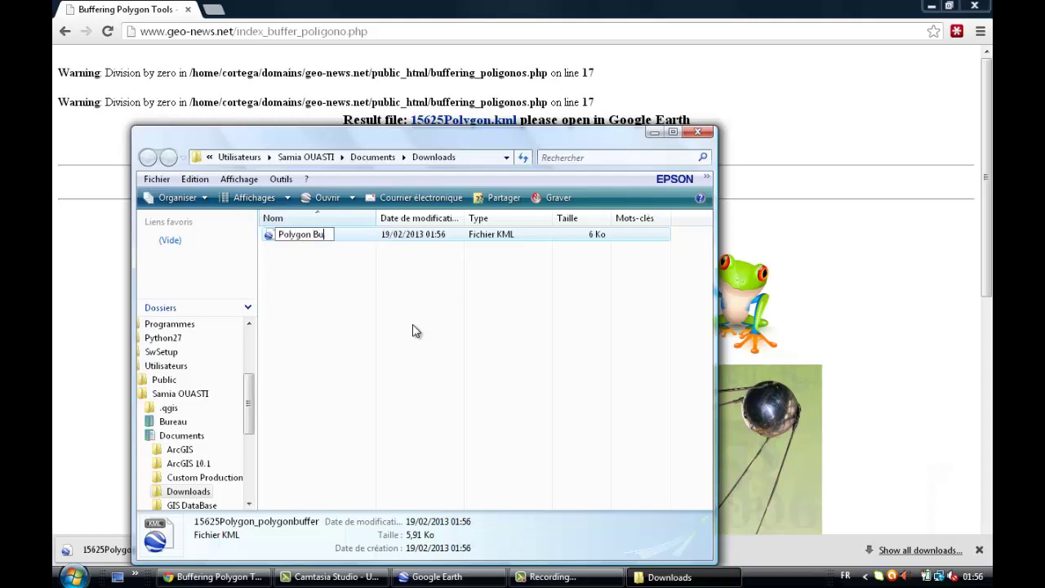
type("lygon Buffer Zone")
key("Return")
left_click_drag(334, 234, 176, 421)
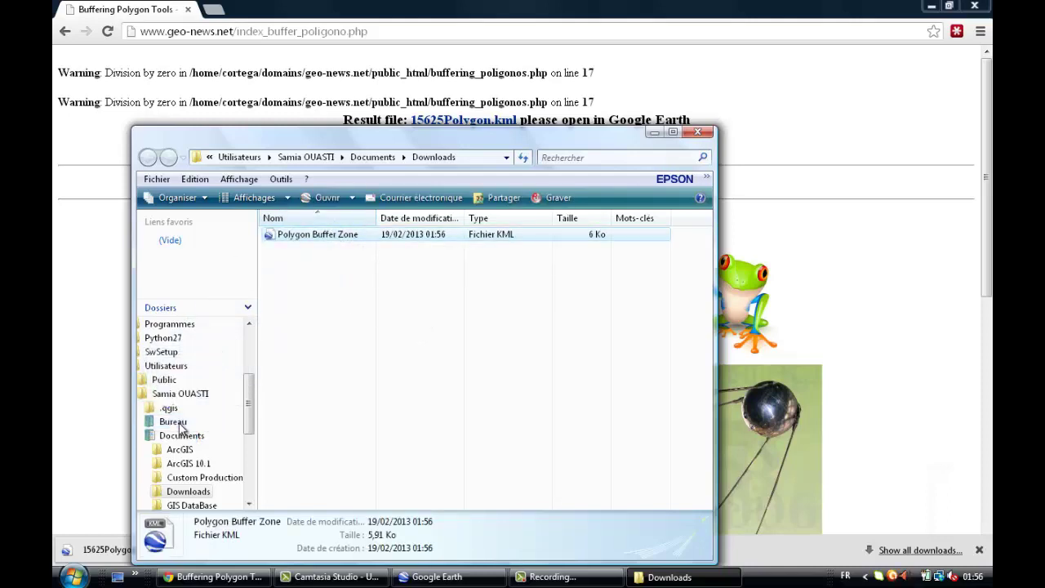
left_click(697, 131)
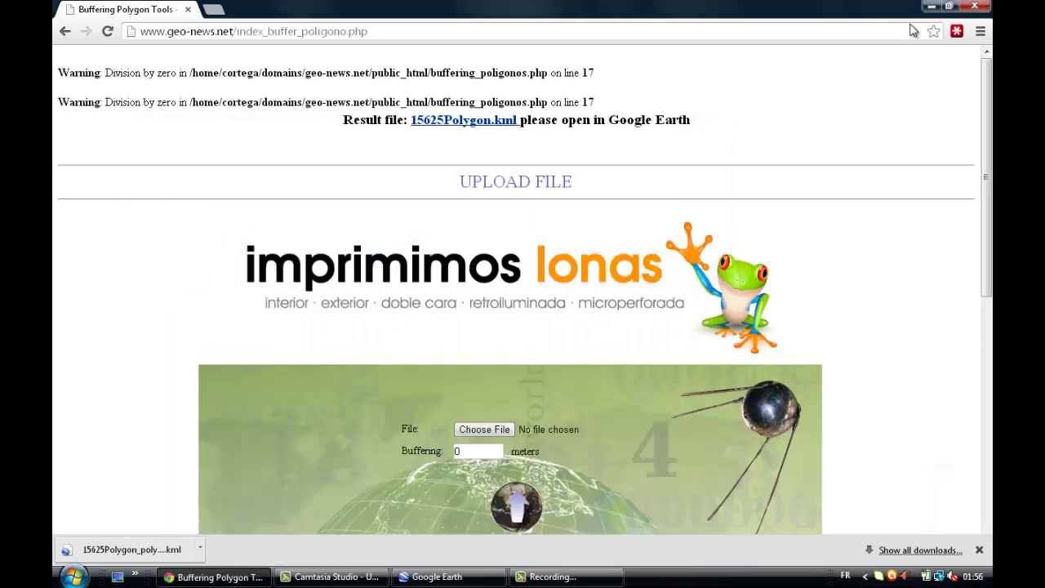
Open the Polygon Buffer Zone KML from the desktop in Google Earth
left_click(931, 5)
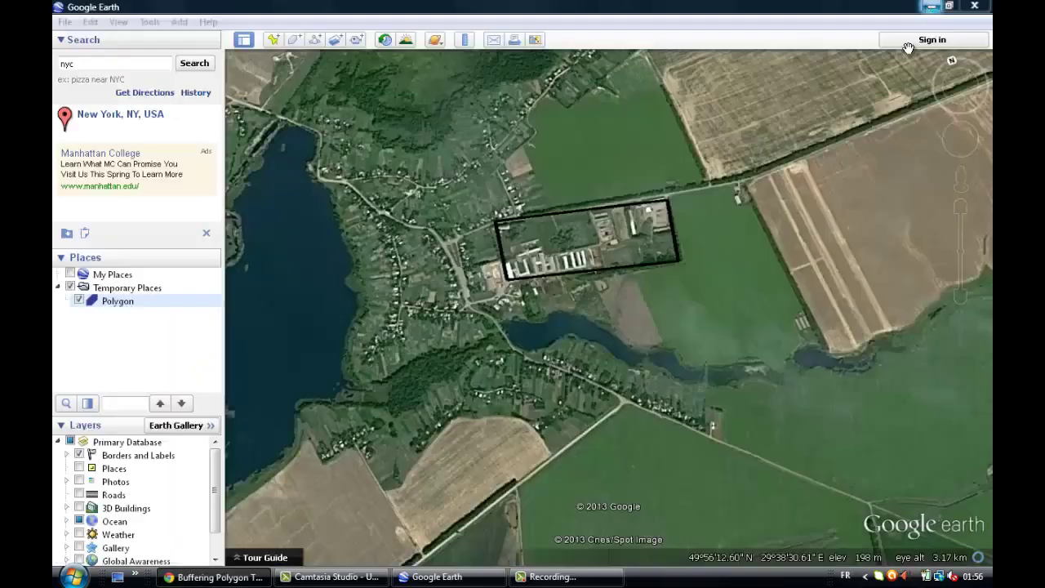
left_click(65, 22)
left_click(124, 40)
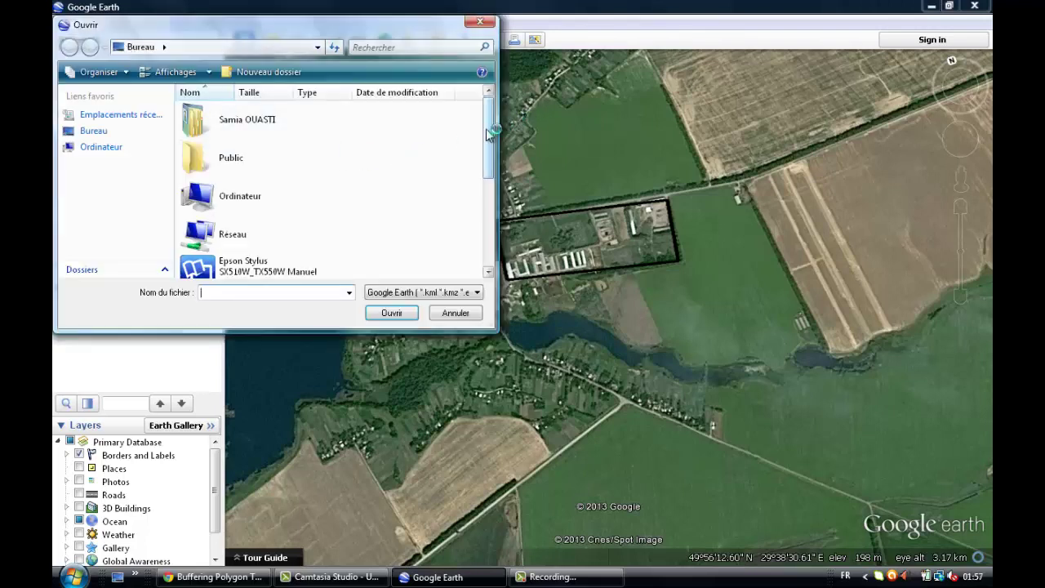
scroll(497, 174, "down", 1)
scroll(502, 175, "down", 5)
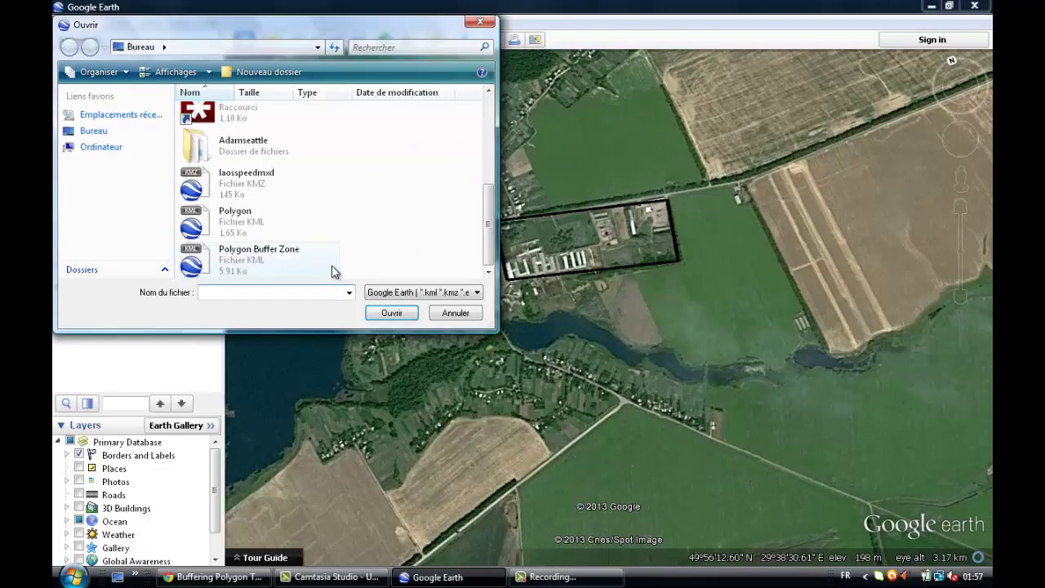
left_click(255, 260)
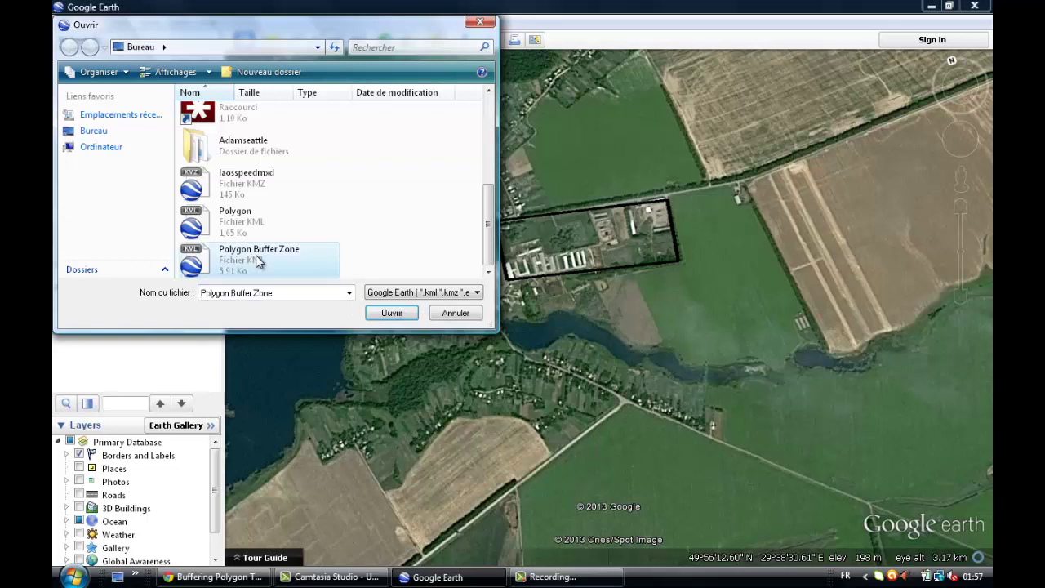
left_click(390, 313)
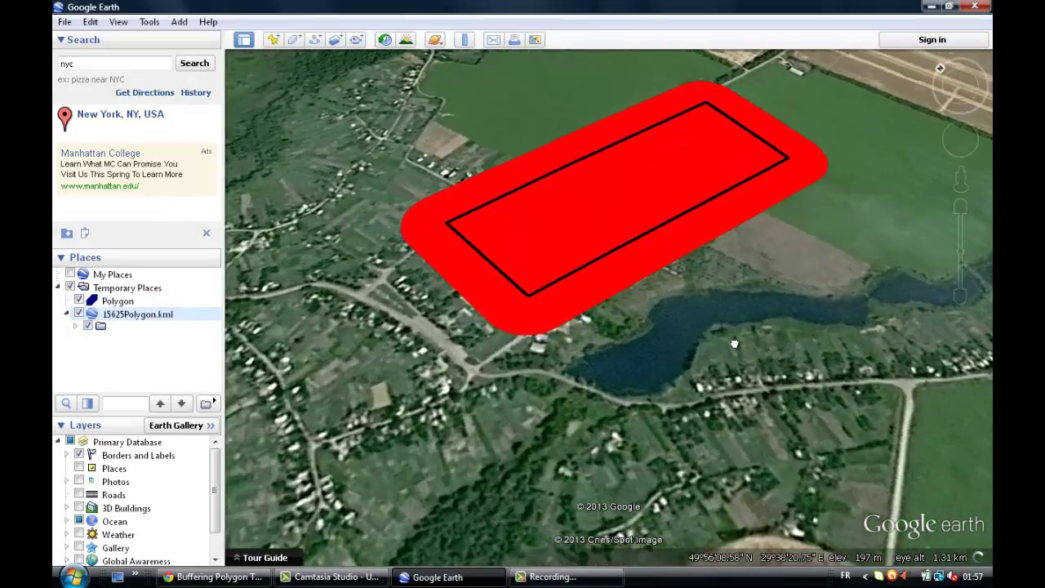
scroll(732, 387, "down", 3)
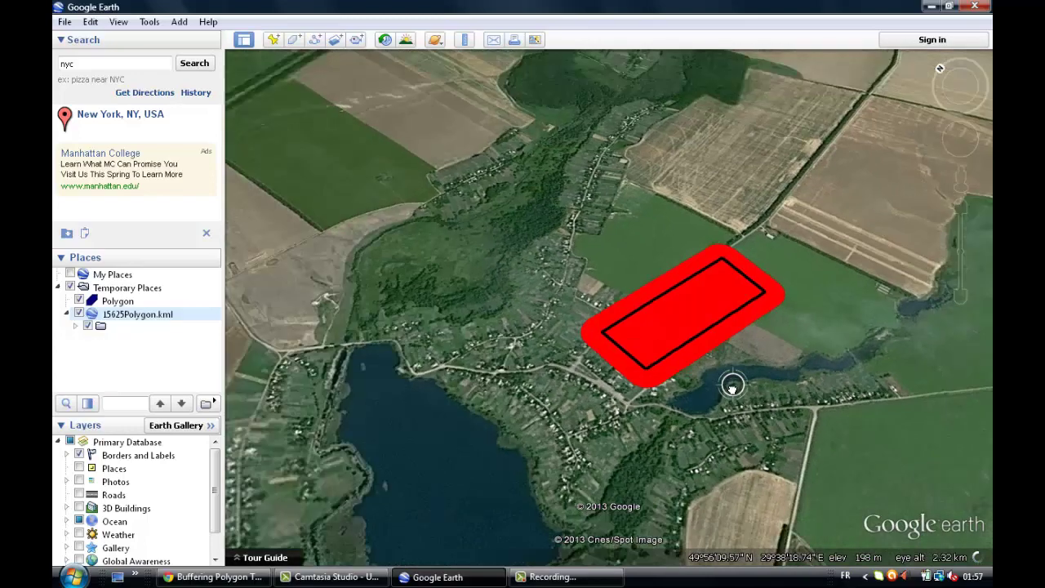
scroll(678, 418, "up", 2)
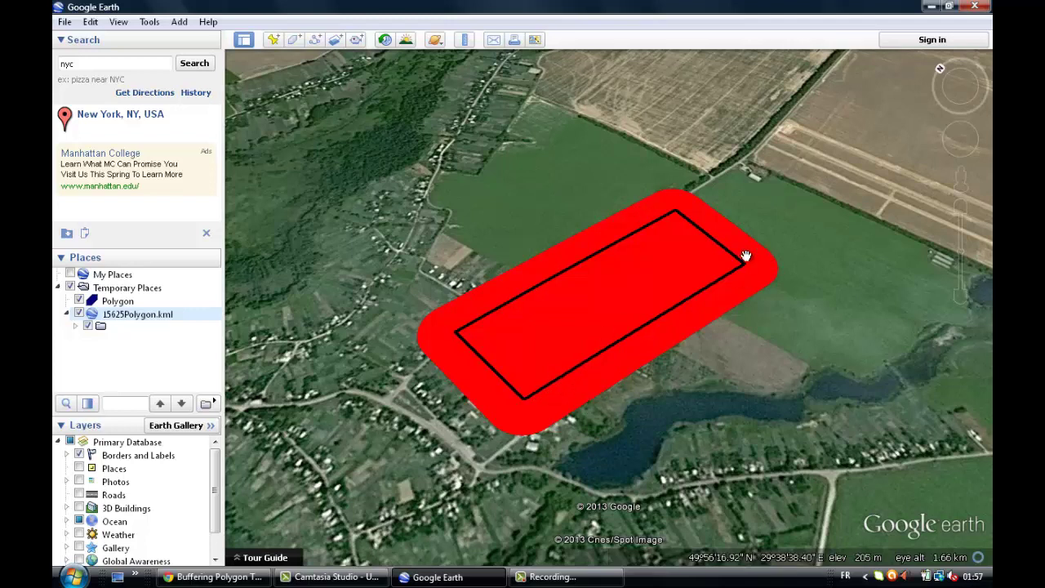
Rename the loaded 15625Polygon.kml item to 'buffer zone' in its Properties
right_click(126, 319)
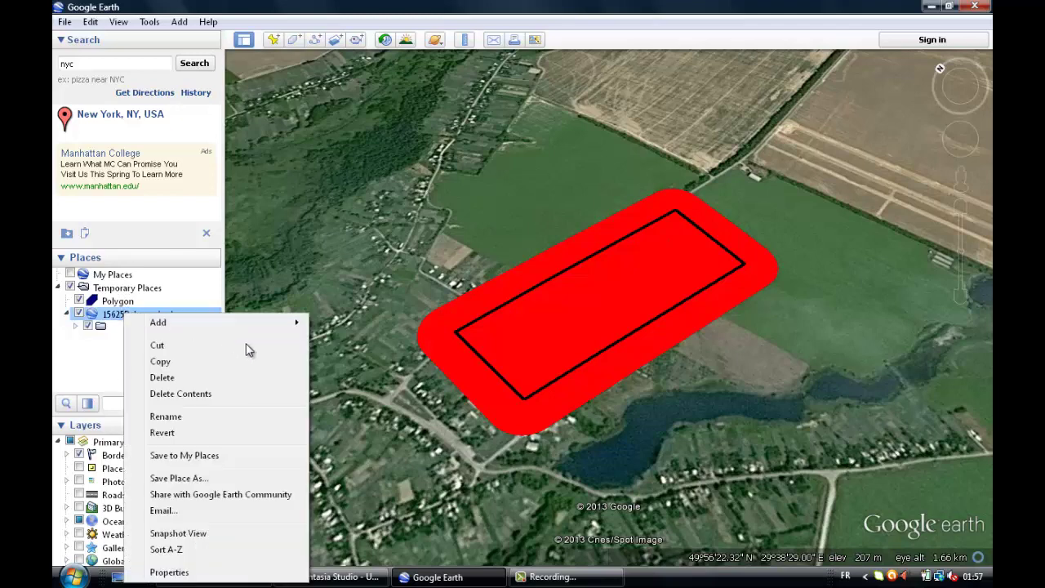
left_click(196, 572)
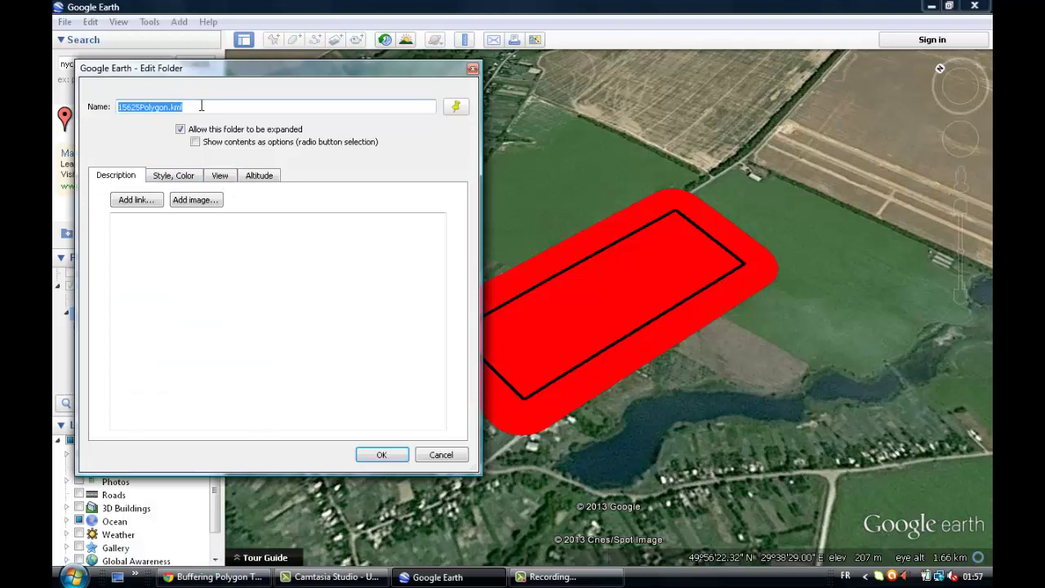
type("bg")
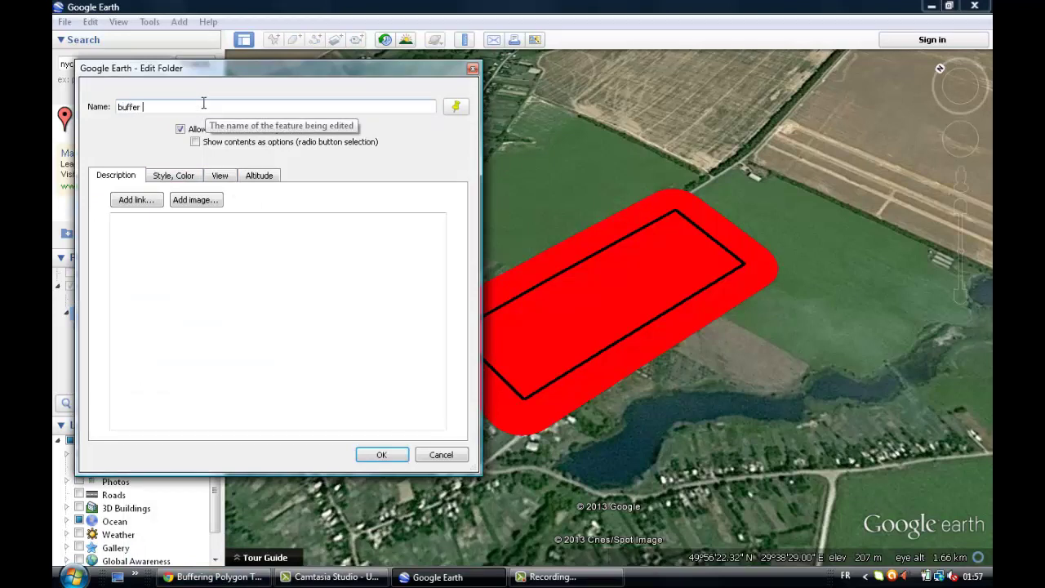
left_click(190, 179)
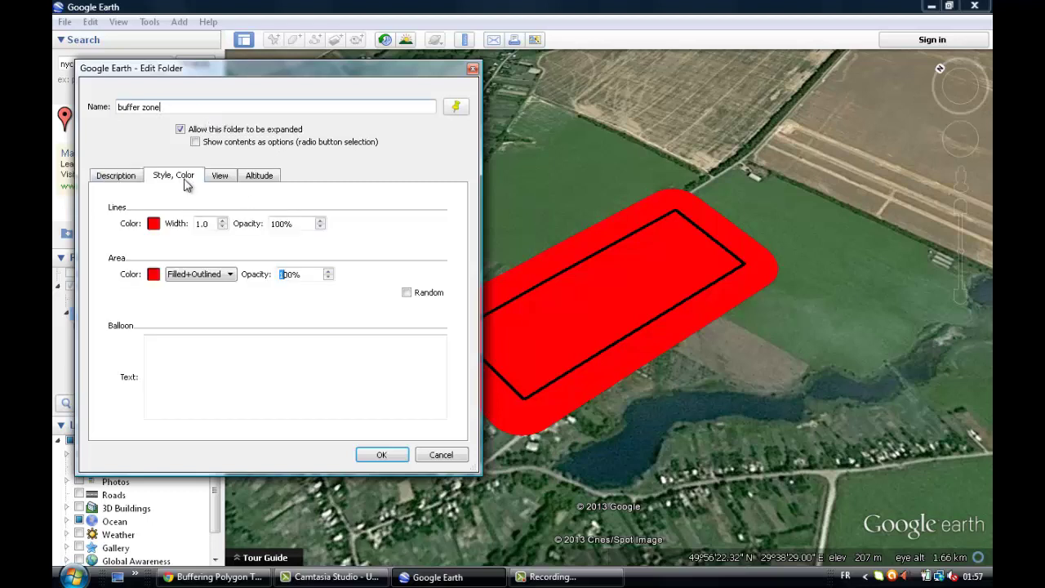
Set the buffer zone outline to black with line width 5
left_click(154, 223)
left_click(115, 165)
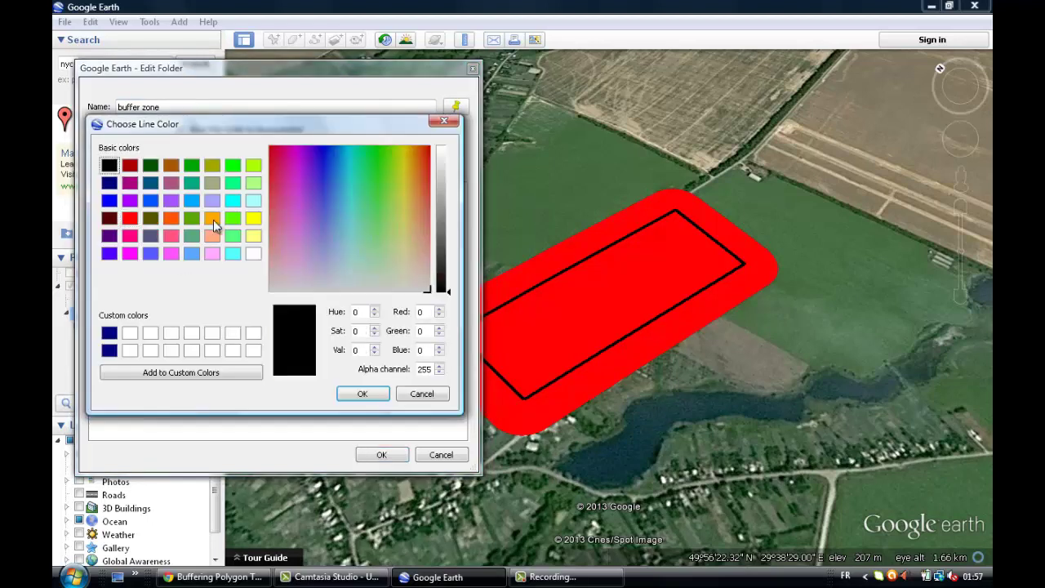
left_click(367, 393)
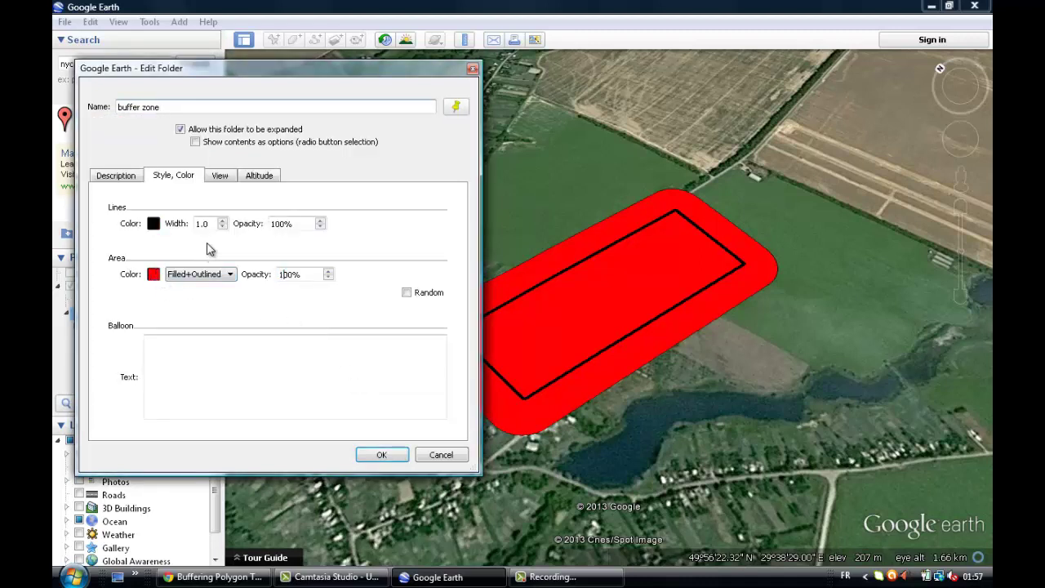
left_click(223, 220)
left_click(221, 221)
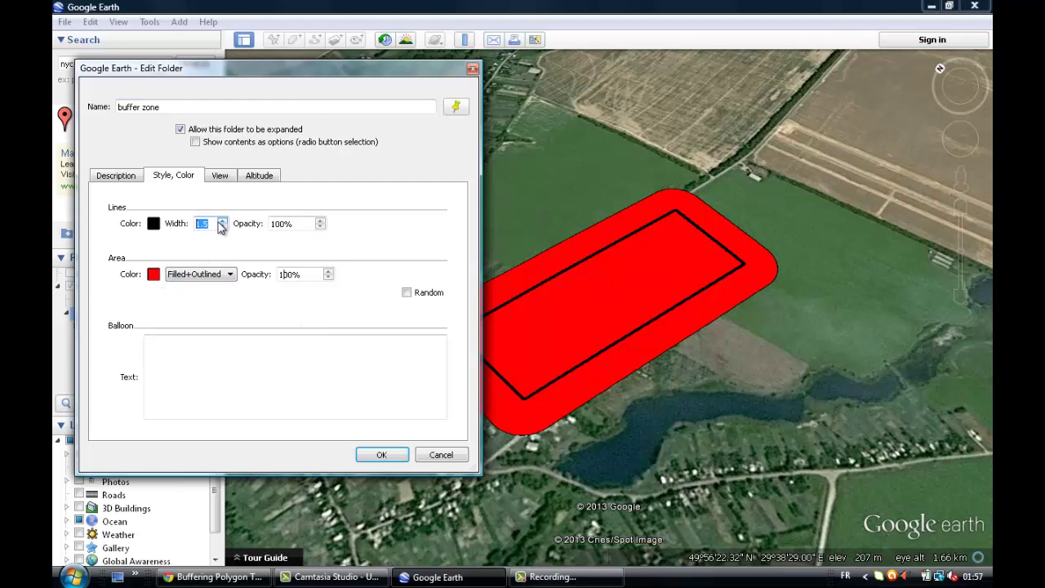
type("5")
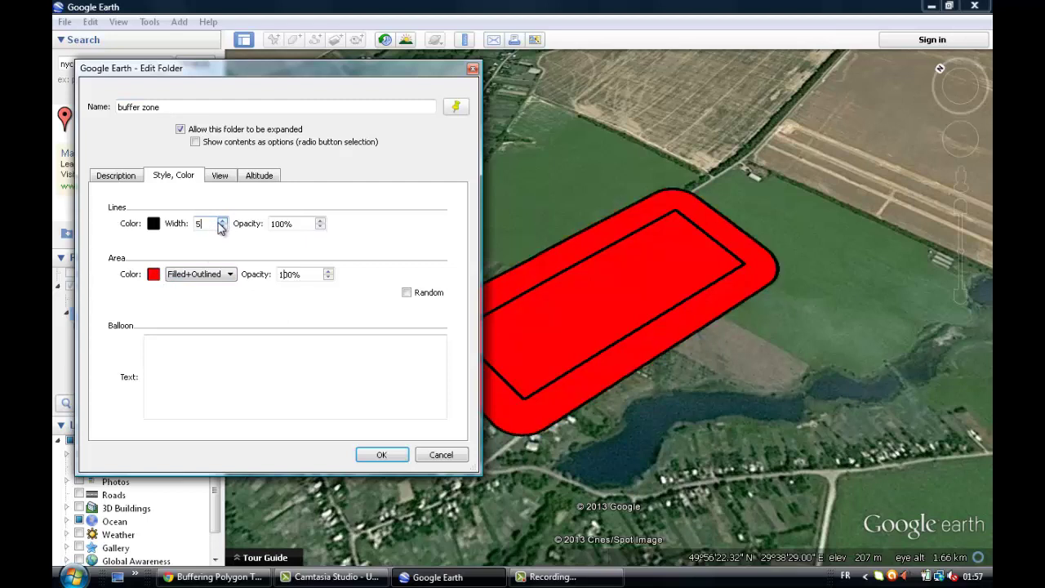
Fill the area with dark navy at 50% opacity and apply the changes
left_click(154, 275)
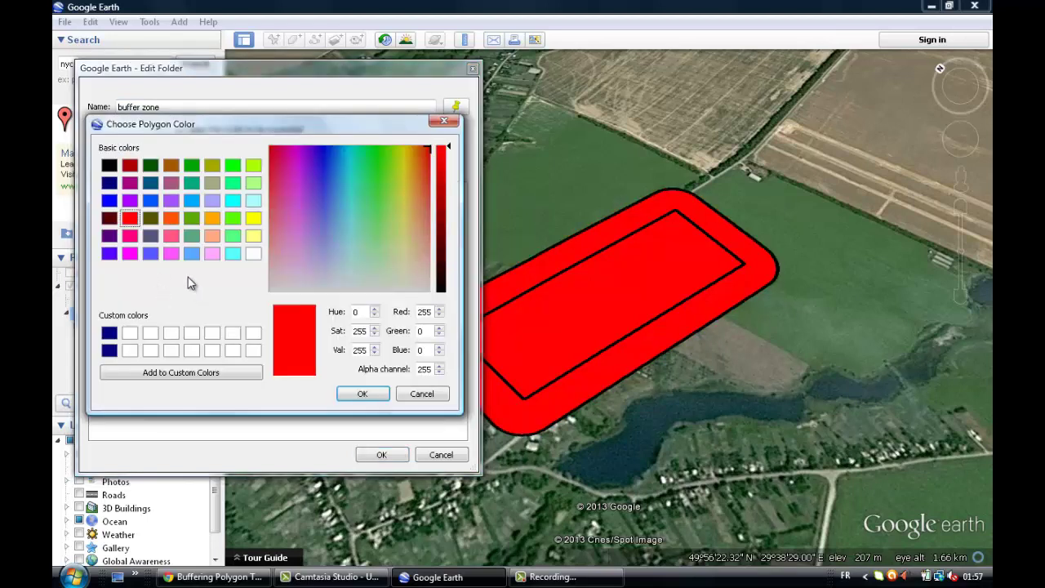
left_click(111, 183)
left_click(366, 392)
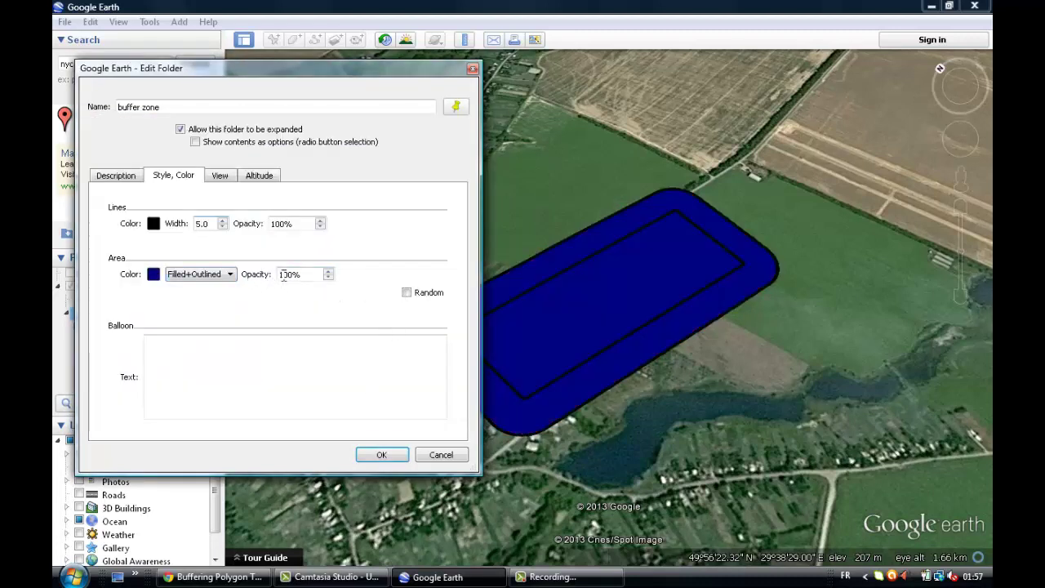
double_click(292, 279)
type("50")
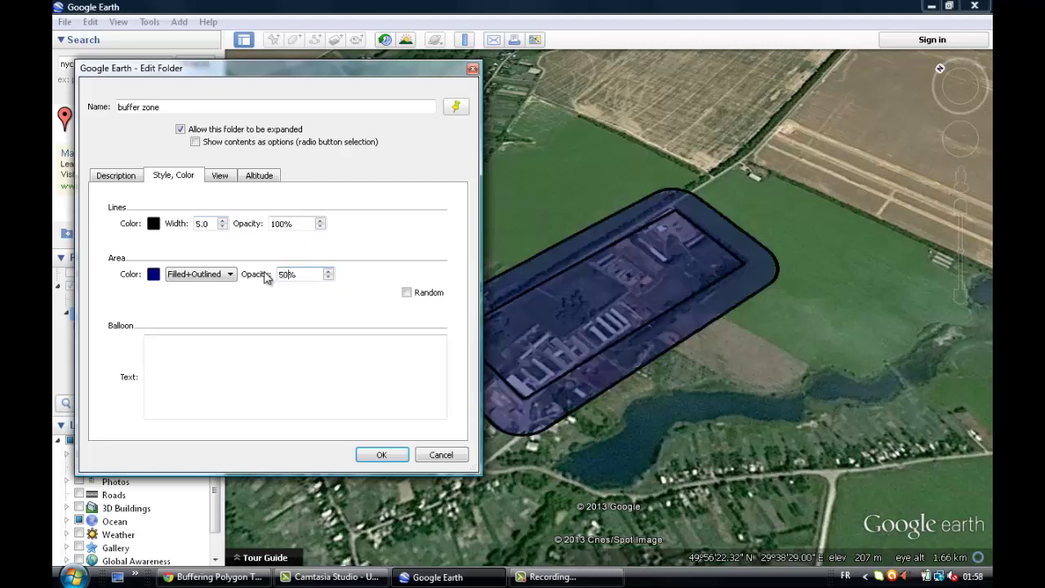
left_click(382, 455)
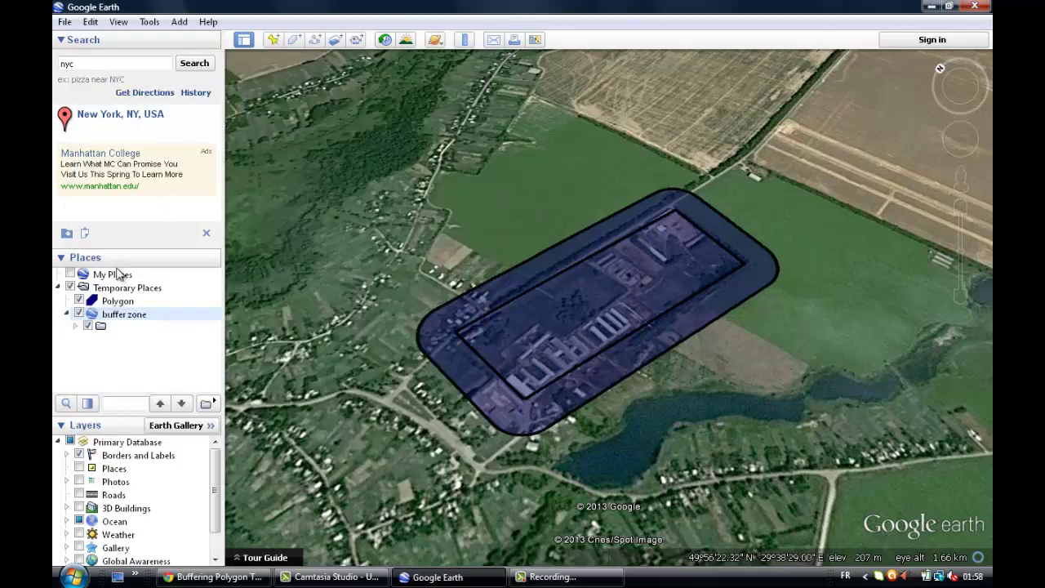
Switch off the Polygon layer under Temporary Places, leaving only the buffer zone visible
left_click(80, 302)
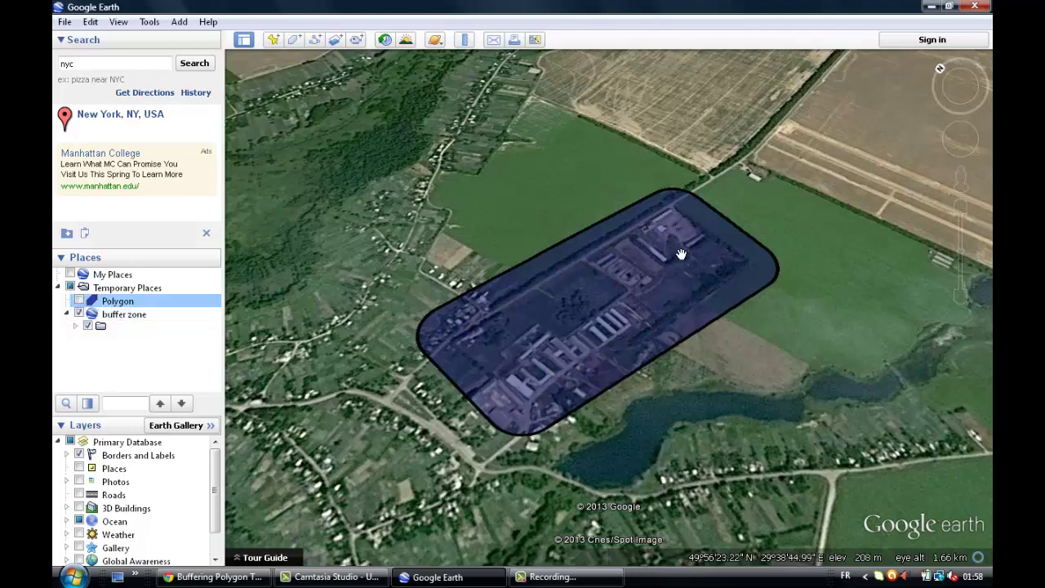
left_click_drag(664, 229, 571, 233)
left_click_drag(659, 237, 688, 228)
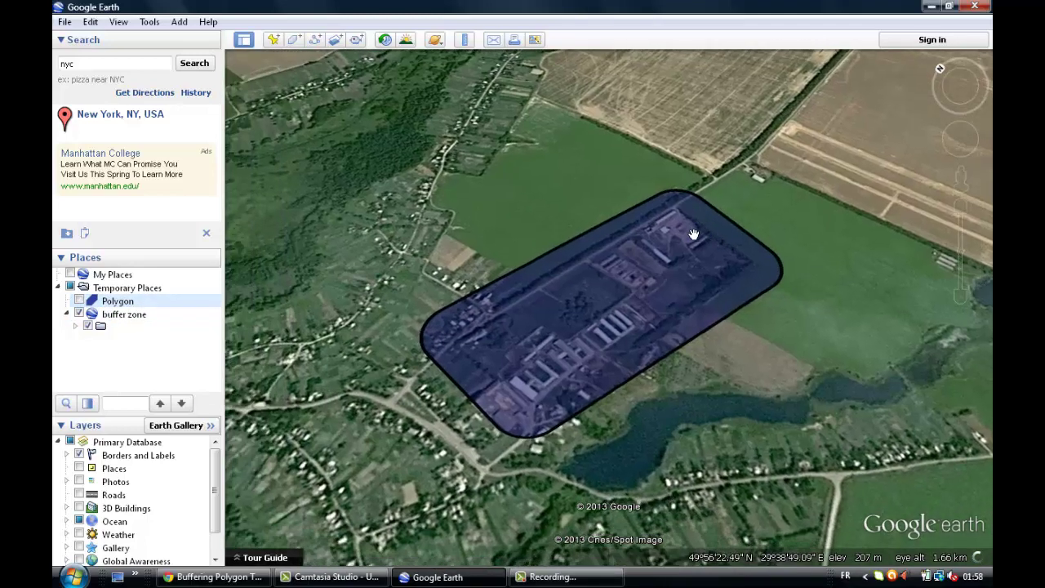
scroll(627, 323, "up", 2)
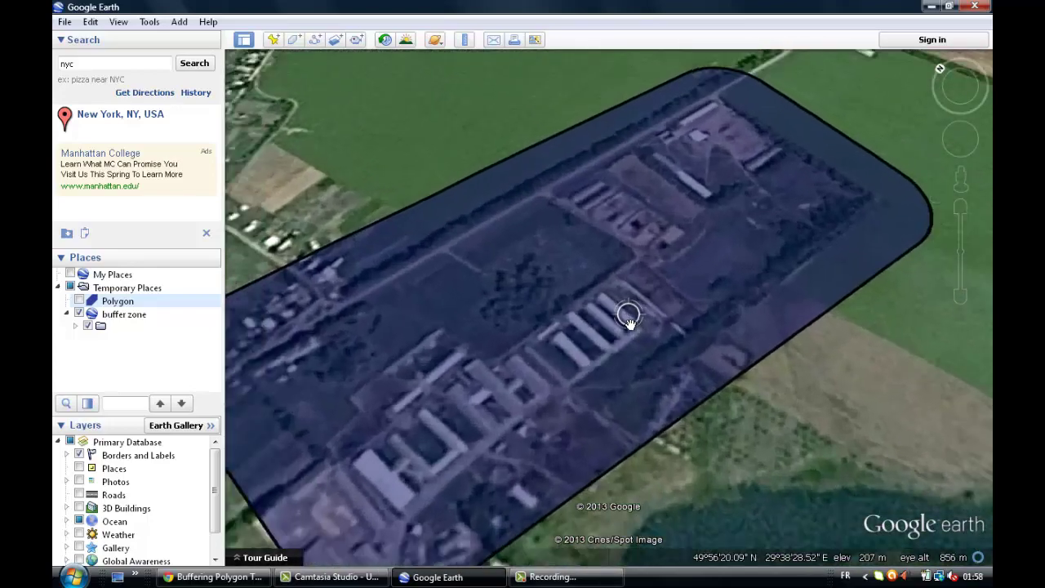
scroll(630, 324, "down", 4)
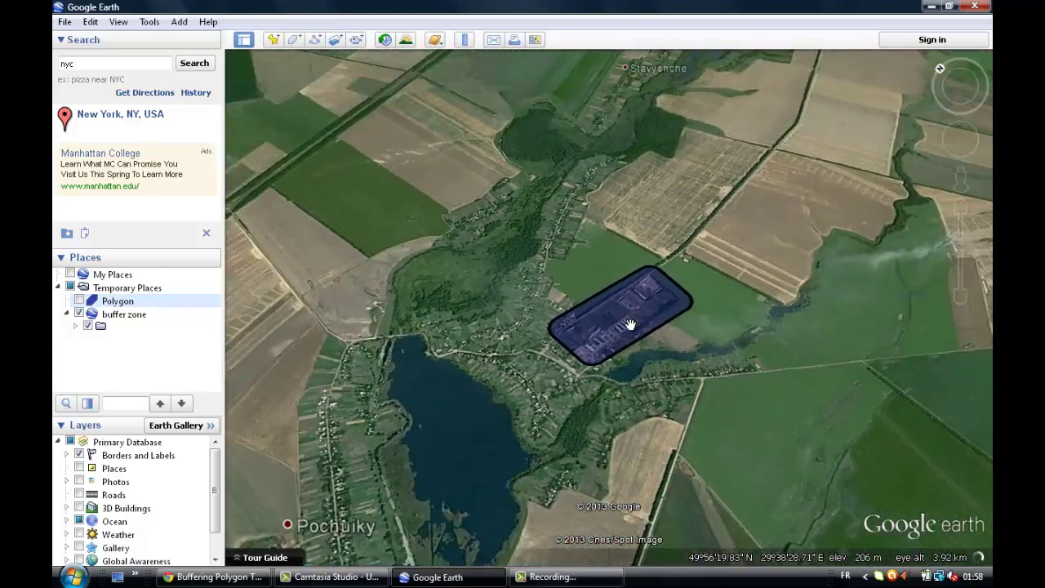
scroll(630, 324, "up", 3)
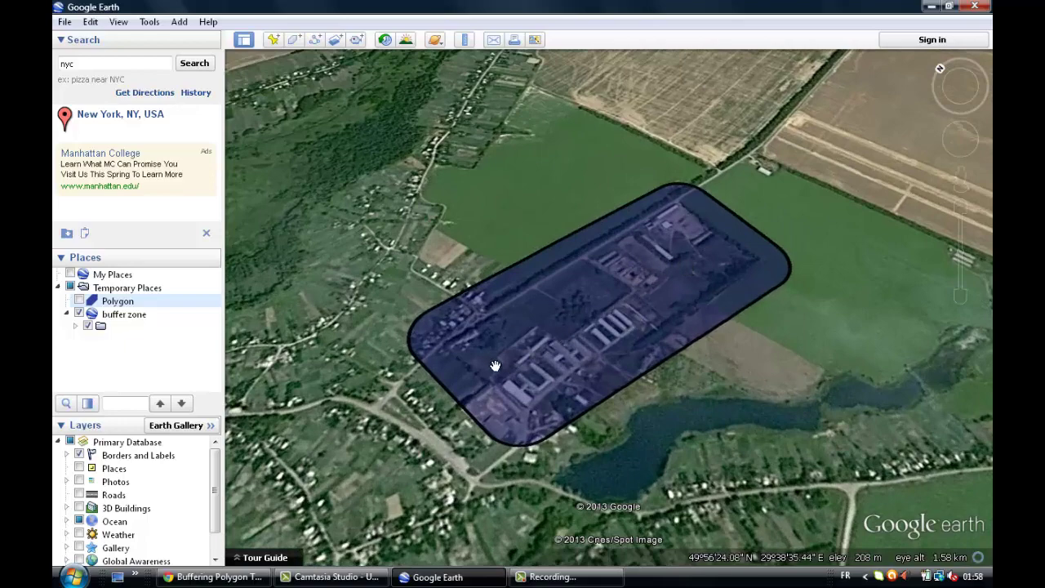
scroll(527, 368, "down", 2)
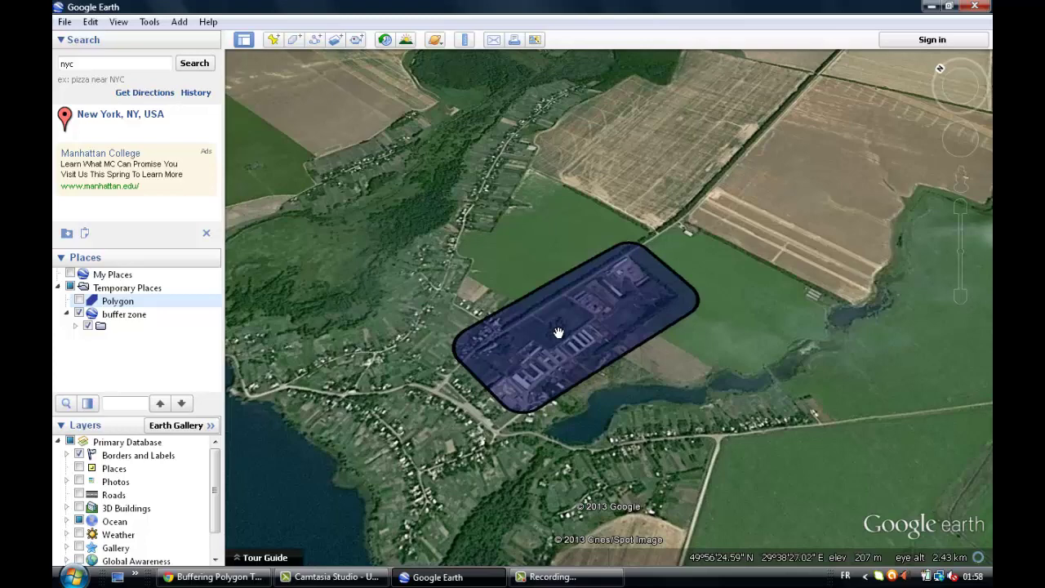
scroll(557, 331, "up", 3)
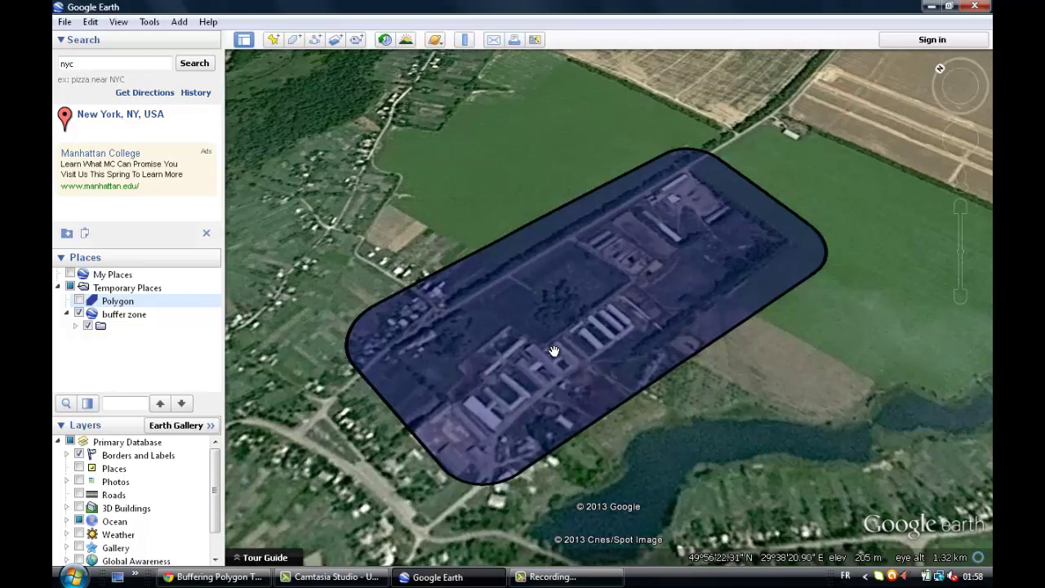
scroll(554, 351, "down", 3)
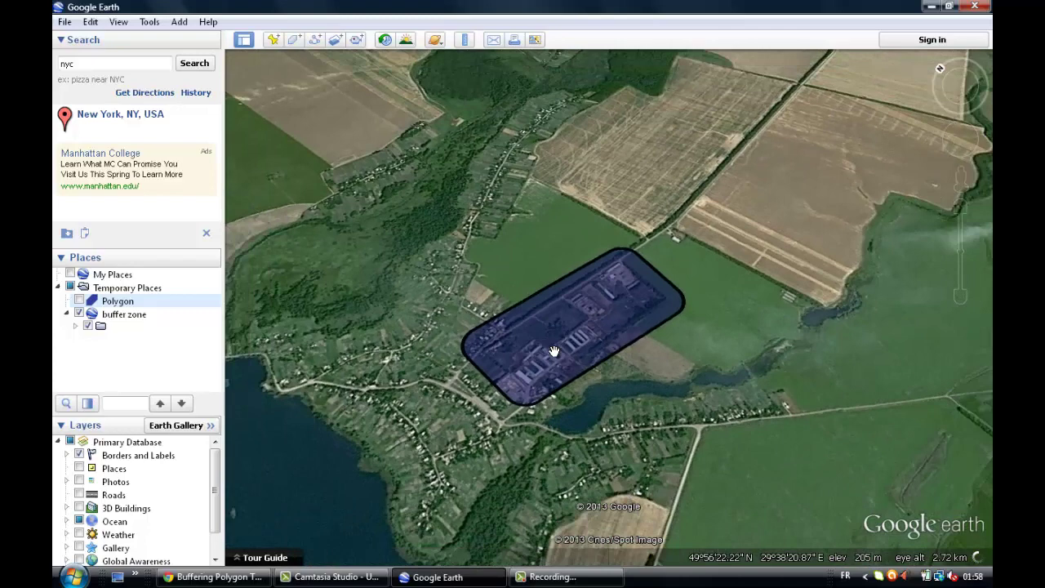